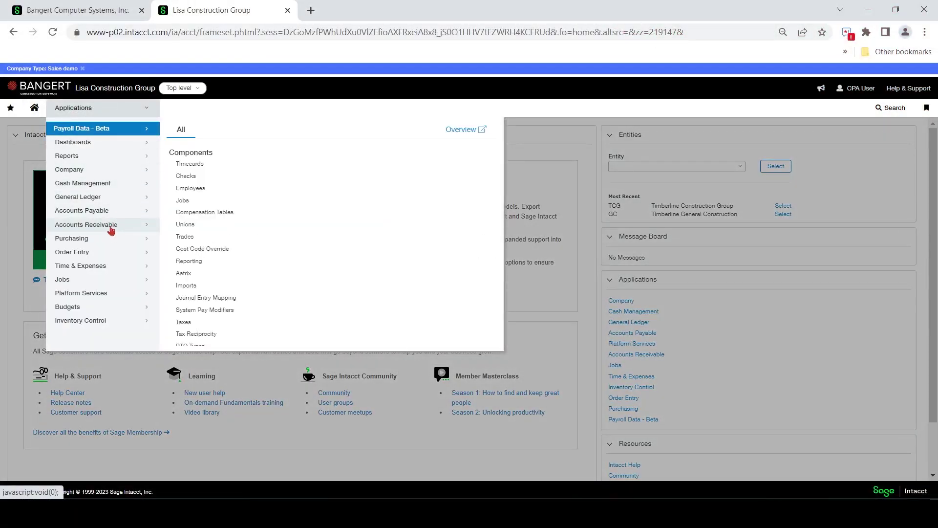
Start a new Accounts Receivable invoice from the Applications menu.
mouse_move(111, 230)
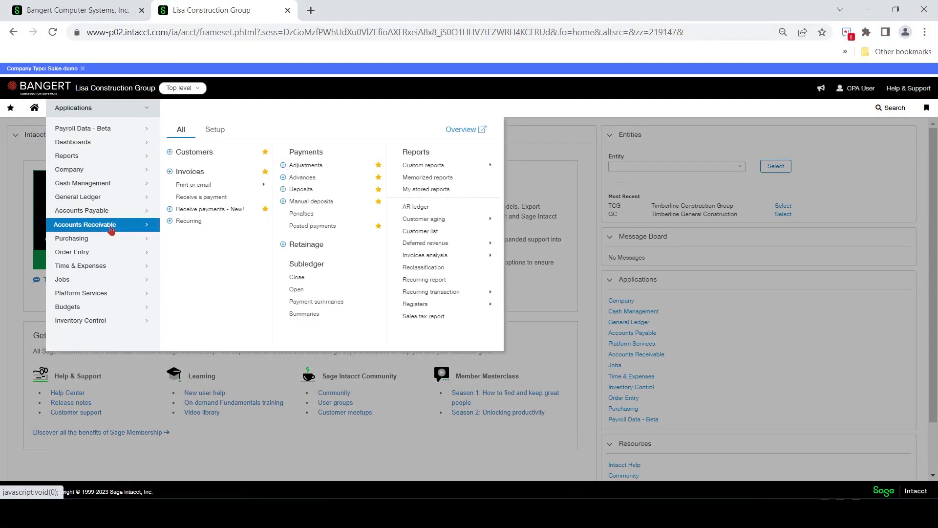
left_click(228, 176)
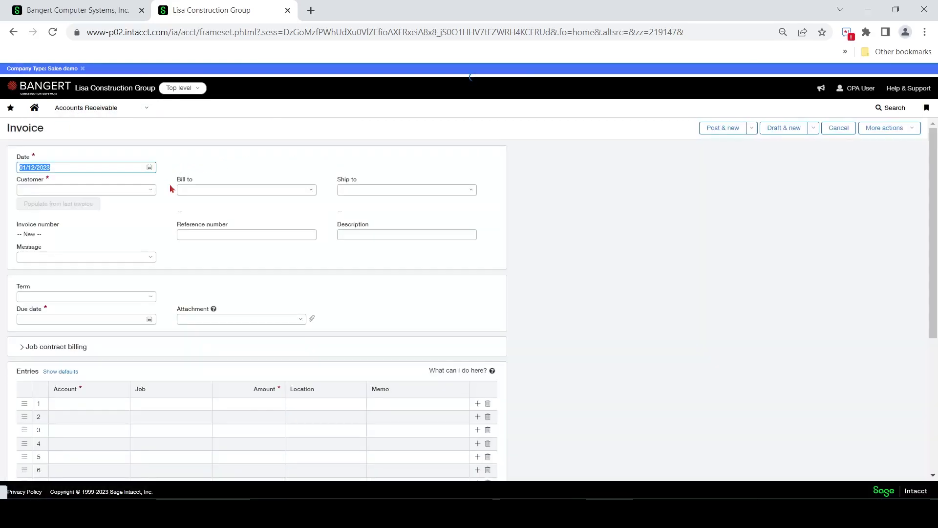
Bill the invoice to C00010--Amazon on Net 30 payment terms.
left_click(152, 190)
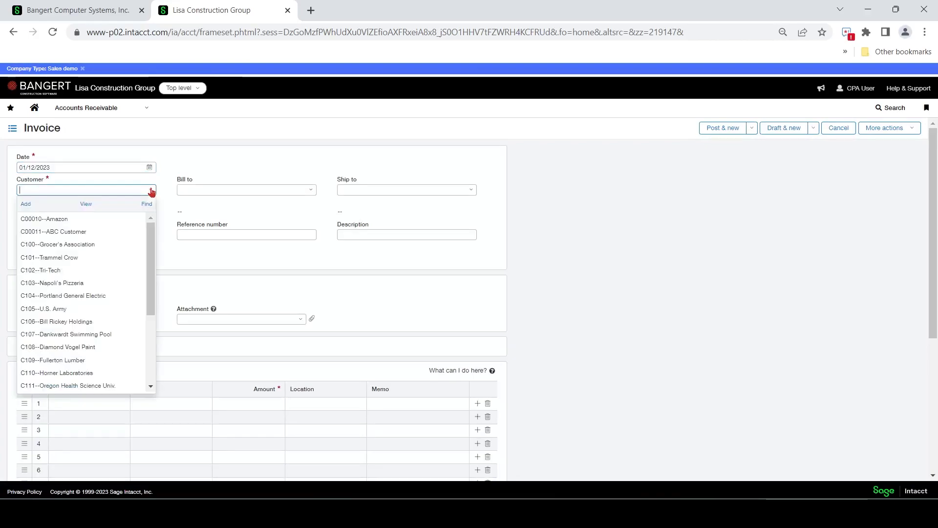
left_click(115, 220)
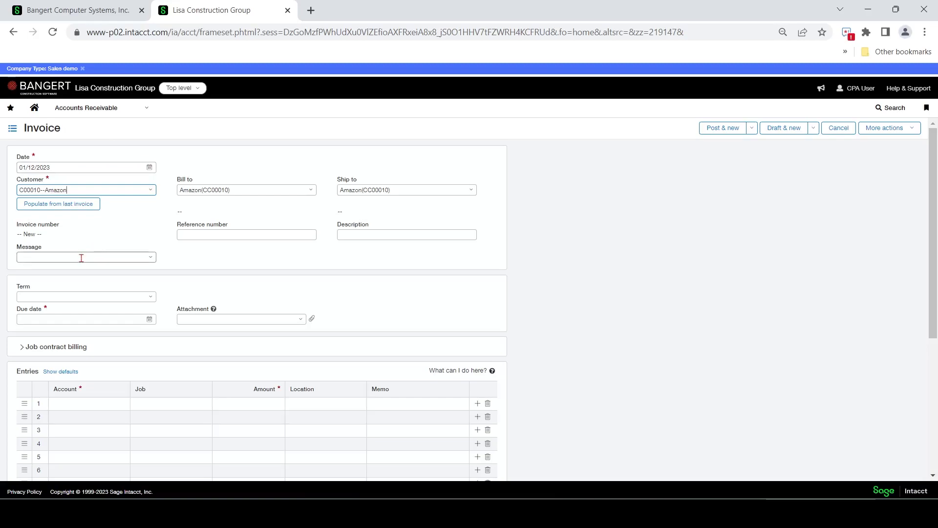
left_click(98, 296)
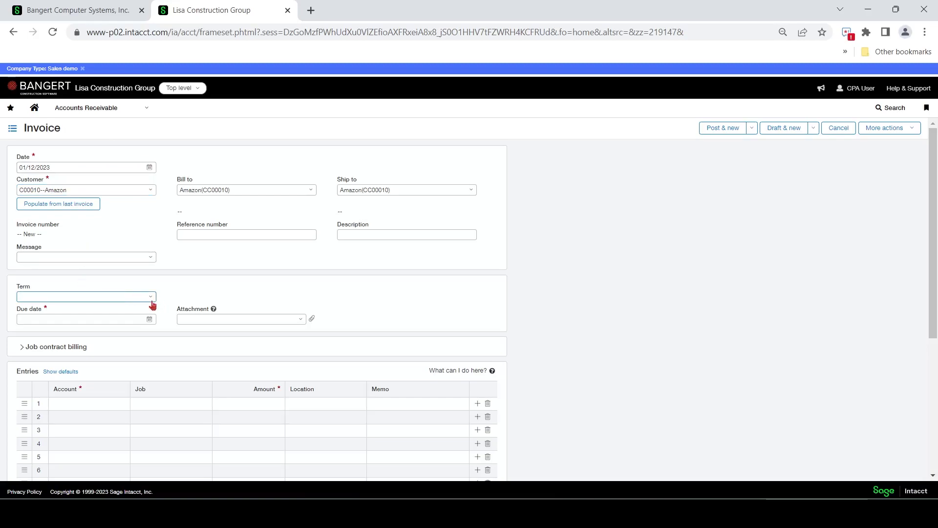
left_click(72, 326)
Add a first entry line on account 4090--Revenue - Other for 2,500.00.
left_click(99, 405)
left_click(119, 405)
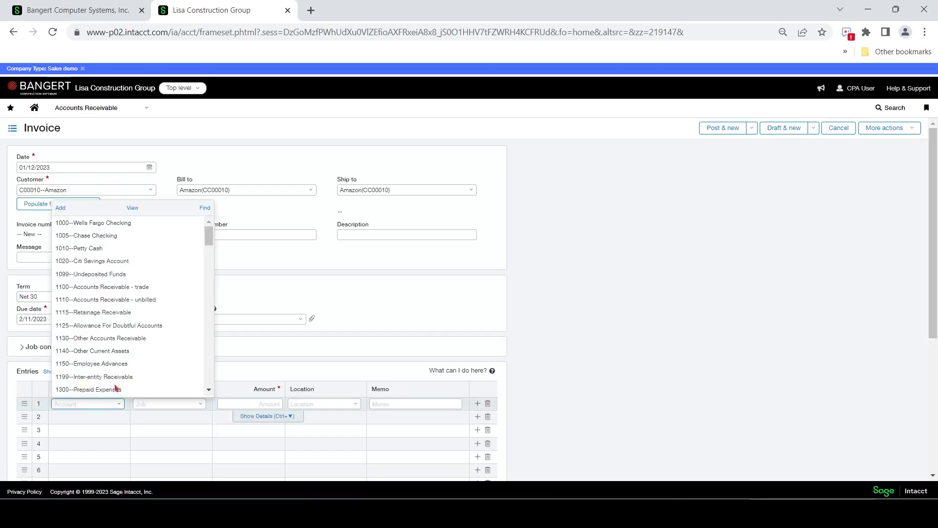
type("4")
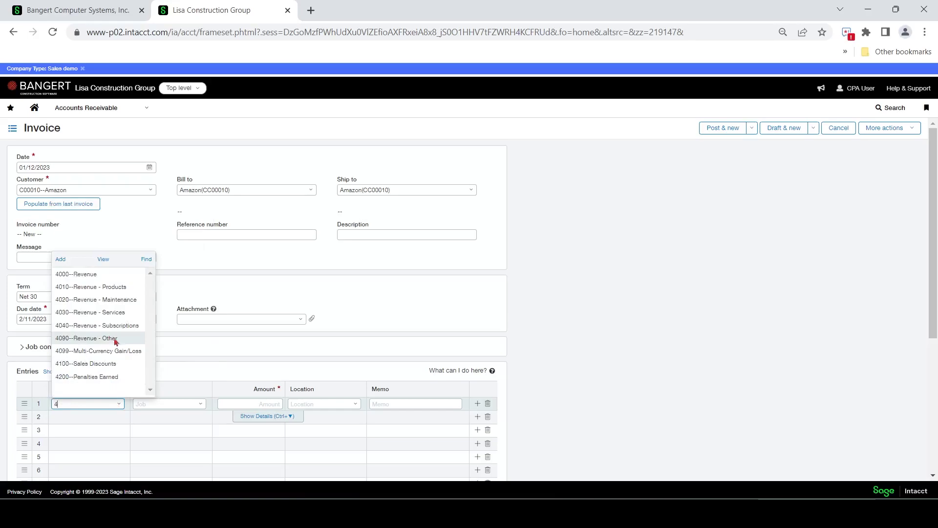
left_click(131, 343)
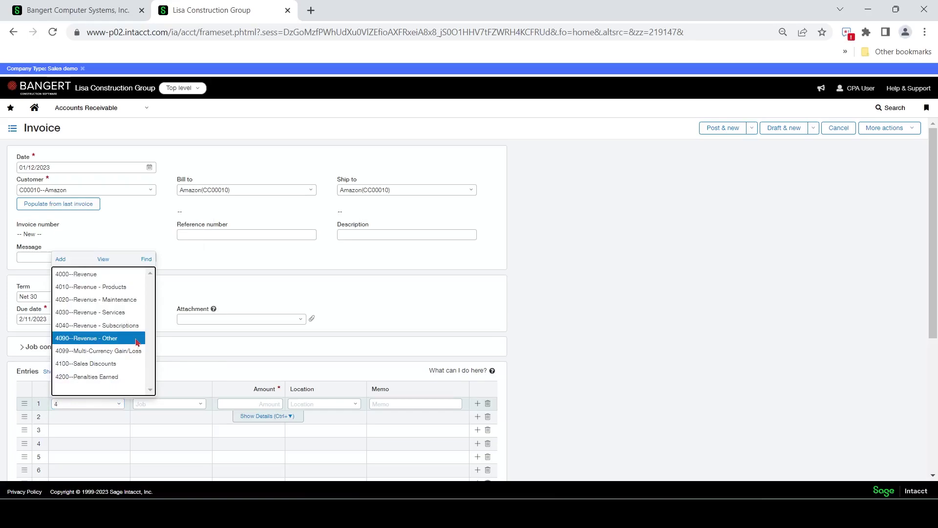
left_click(230, 401)
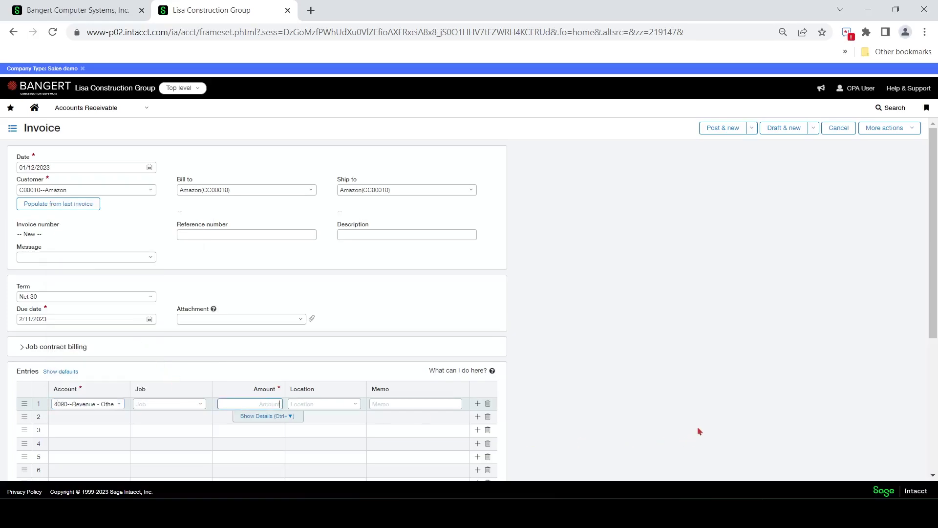
type("2500")
left_click(700, 431)
left_click(412, 403)
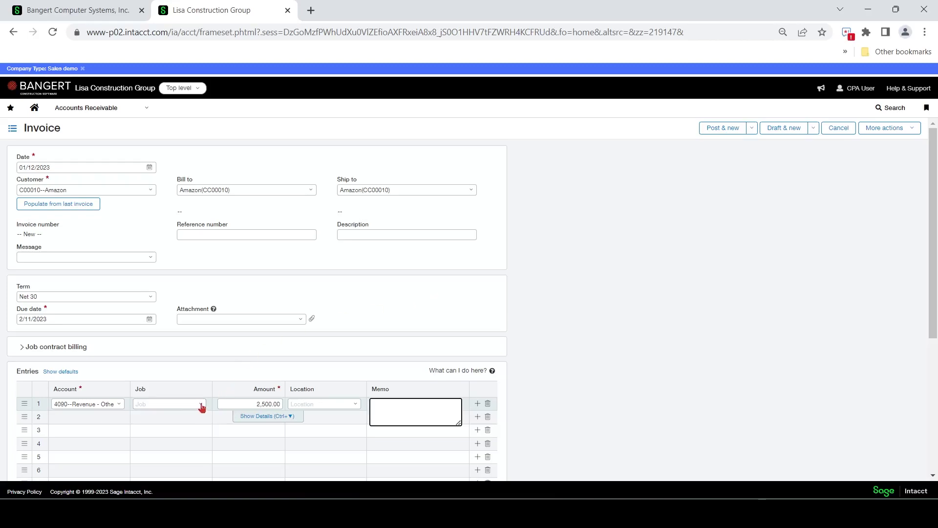
Give the 2,500.00 entry line the memo 'misc service' from its detail fields.
left_click(266, 416)
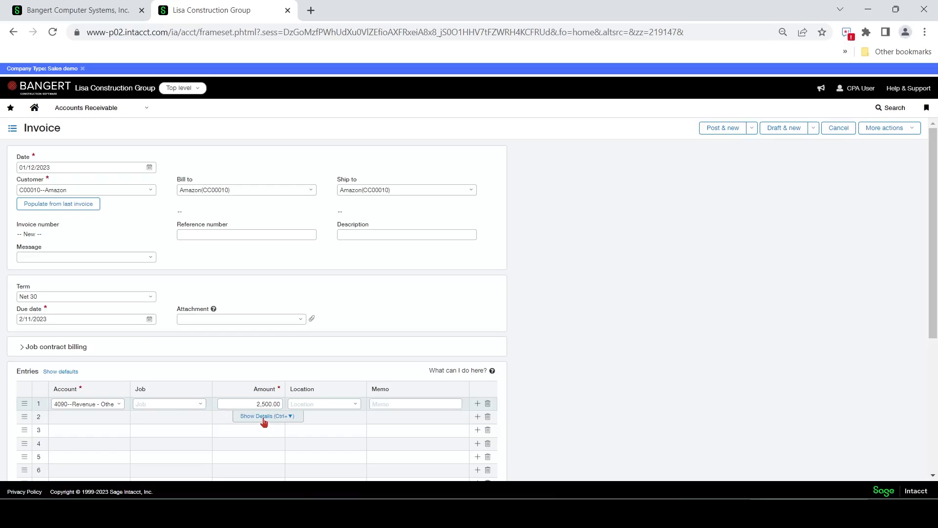
scroll(263, 342, "down", 1)
left_click(292, 256)
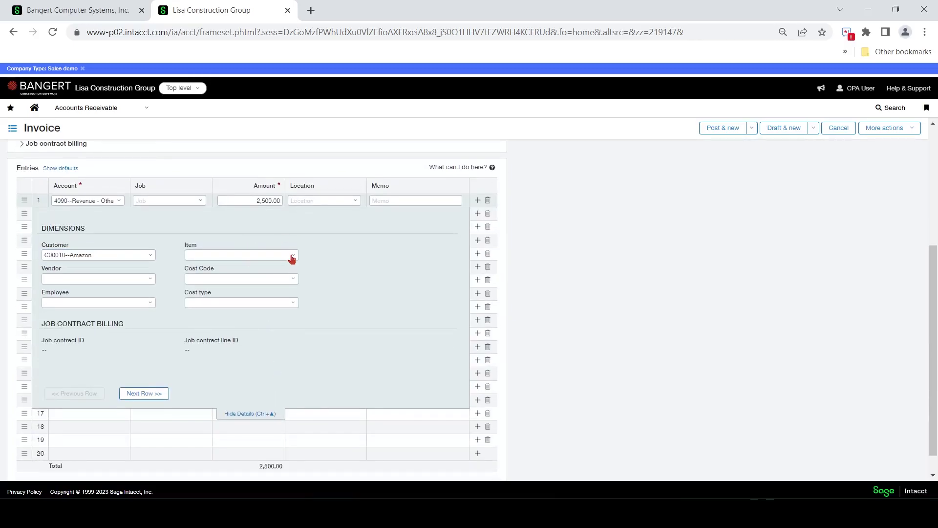
left_click(370, 277)
left_click(397, 197)
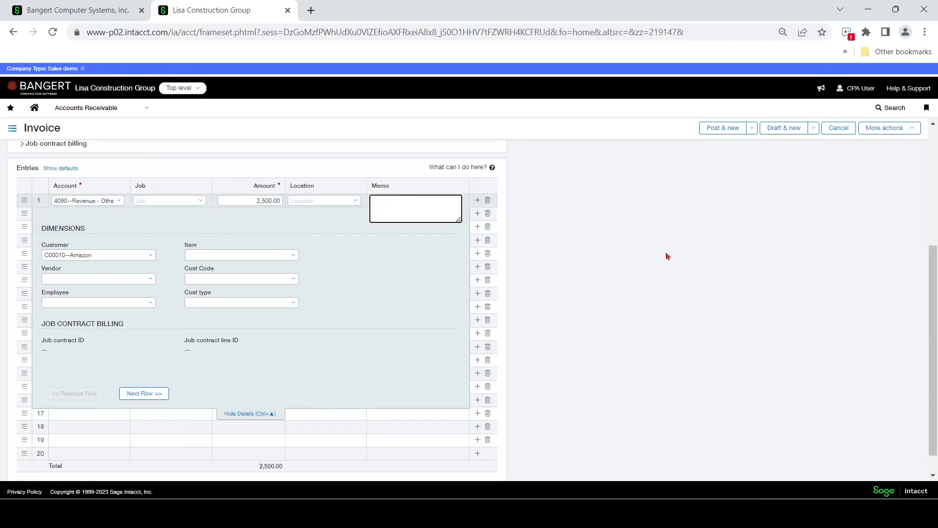
scroll(668, 256, "up", 4)
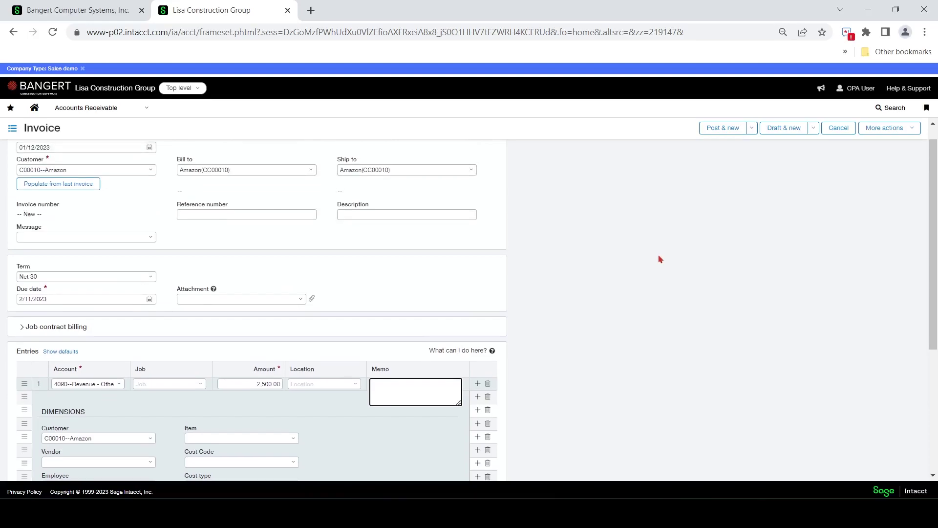
scroll(659, 259, "up", 1)
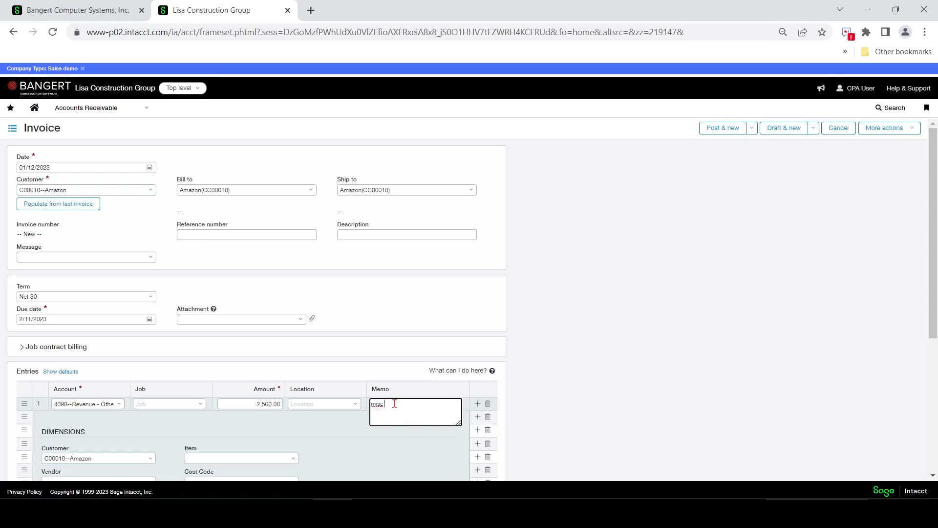
type("vice")
scroll(342, 416, "down", 4)
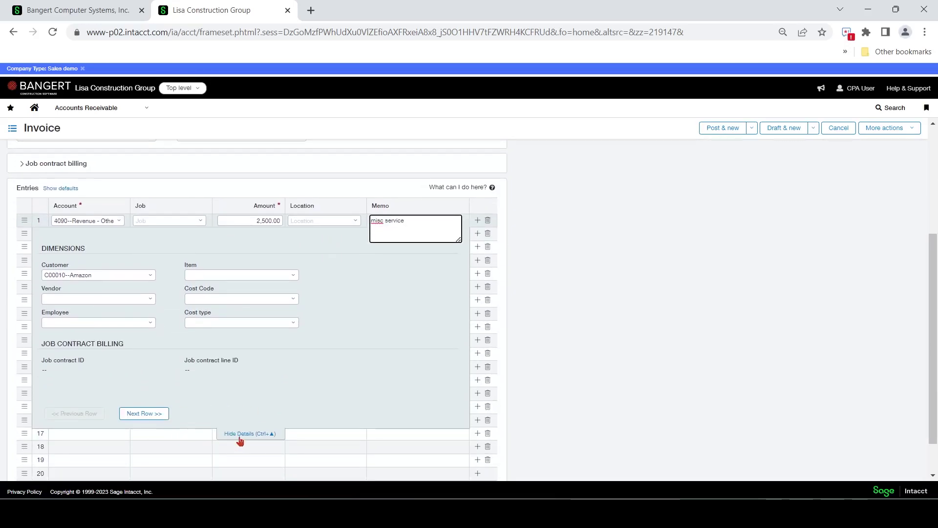
left_click(239, 434)
scroll(733, 290, "up", 4)
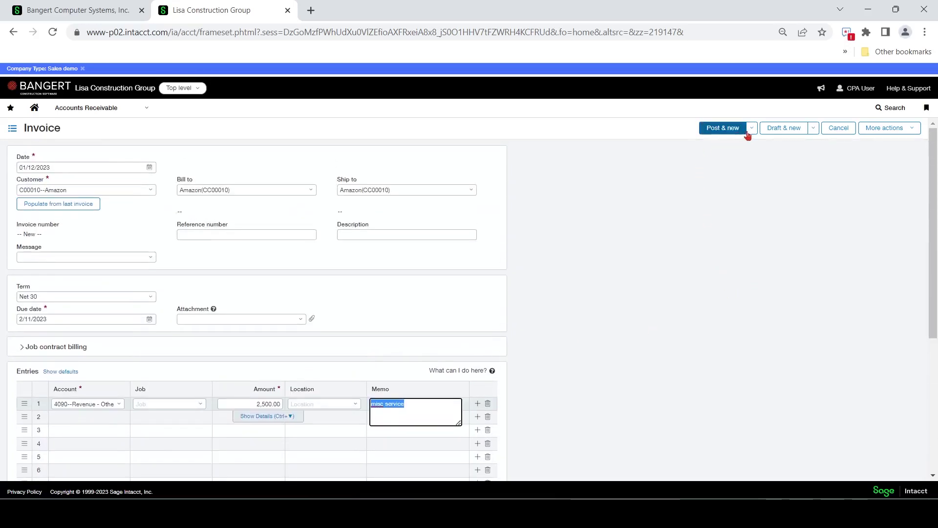
left_click(752, 128)
left_click(729, 147)
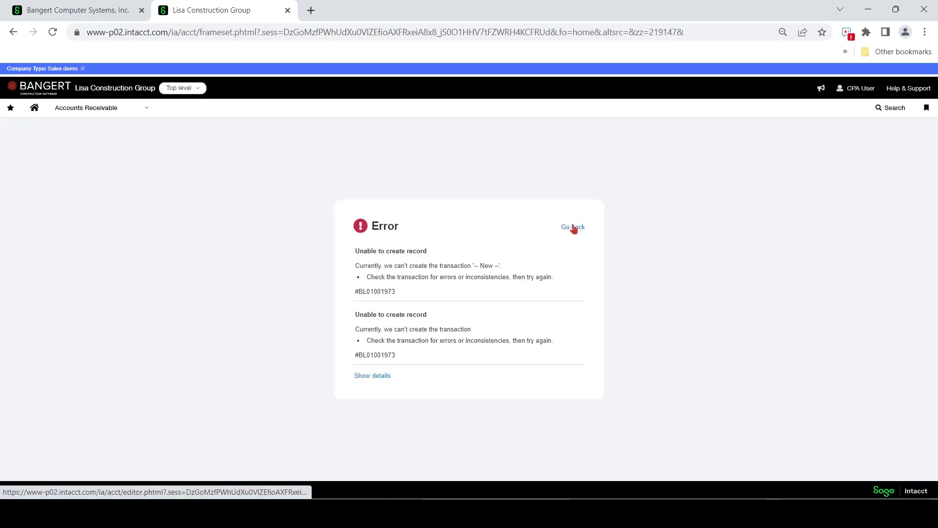
left_click(574, 227)
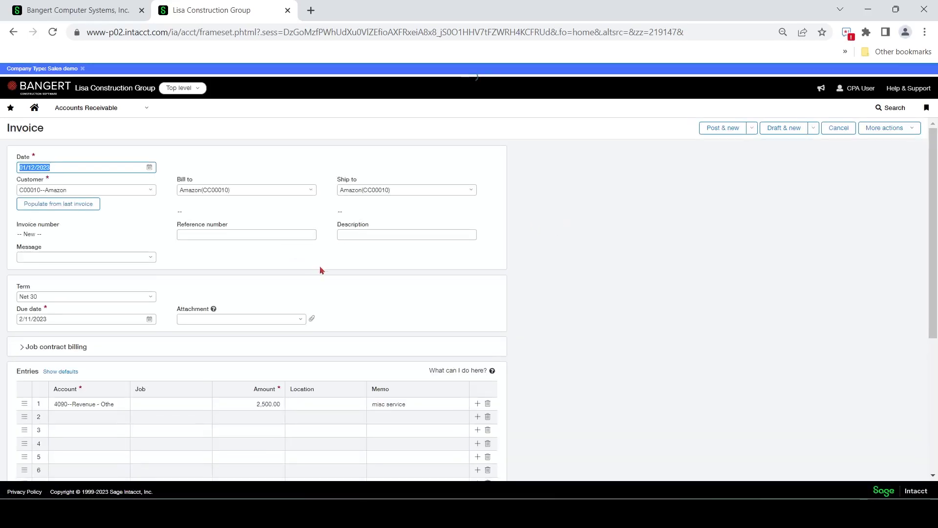
Set the line's location to TCG--Timberline Construction Group and post the Amazon invoice.
scroll(343, 279, "down", 3)
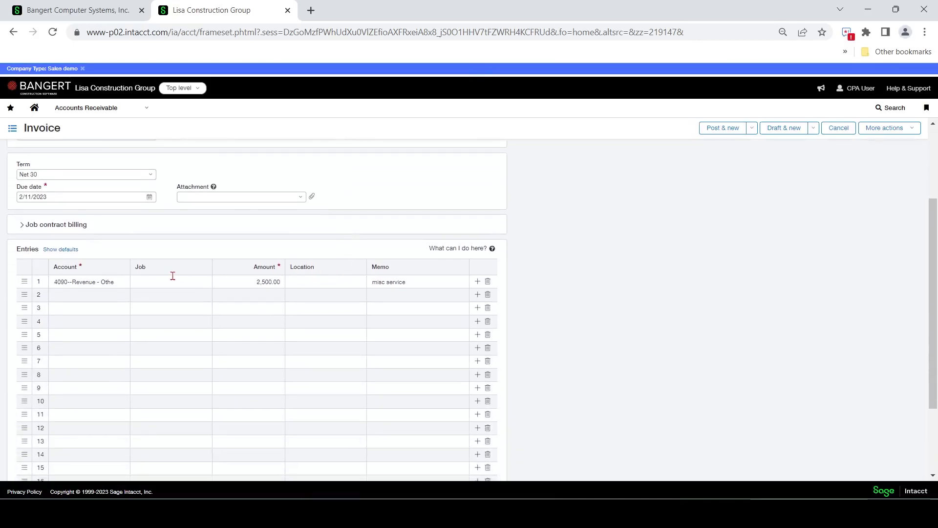
left_click(337, 281)
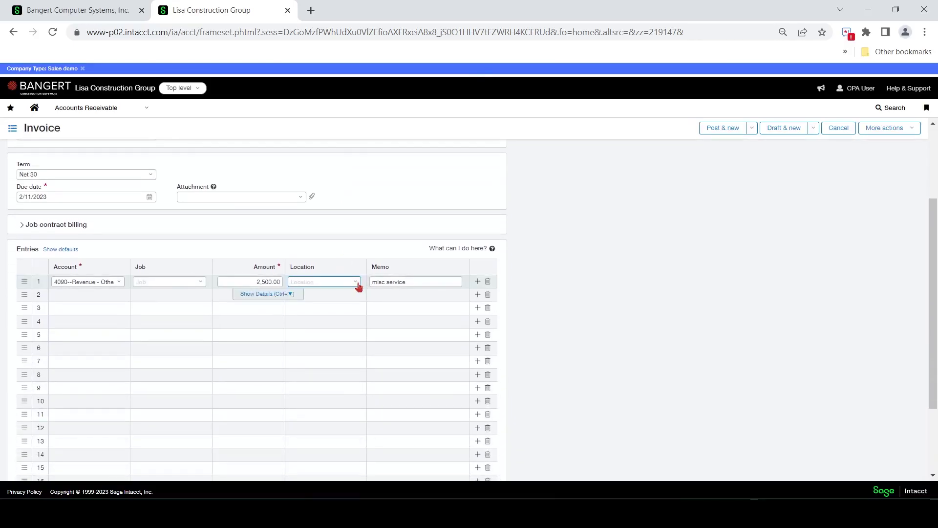
left_click(357, 283)
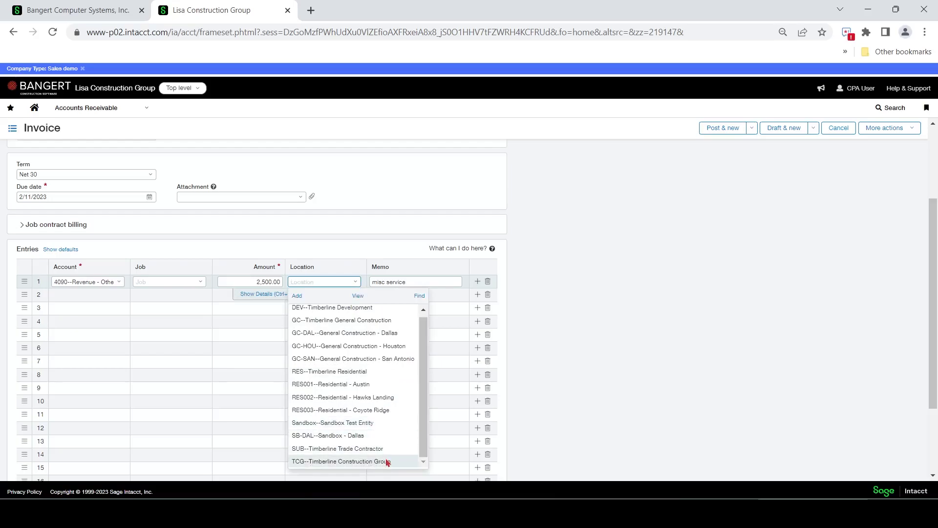
left_click(387, 461)
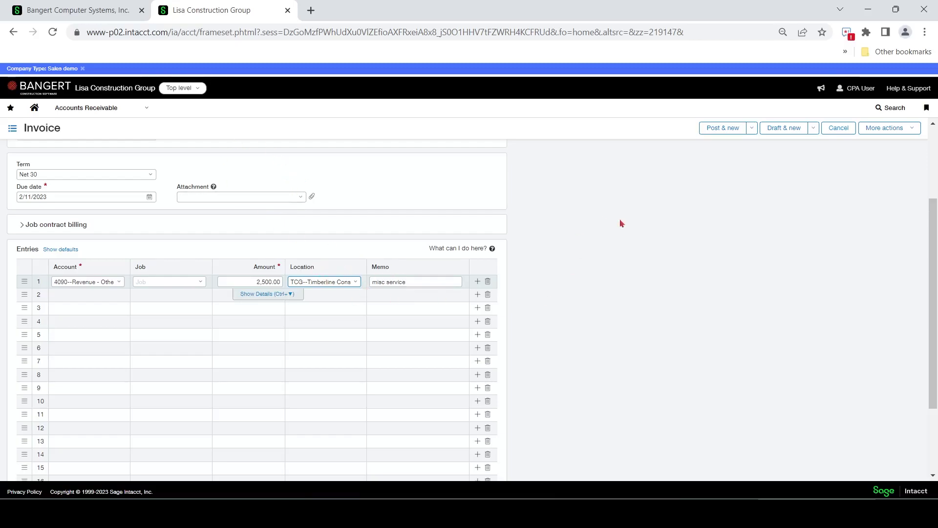
left_click(752, 128)
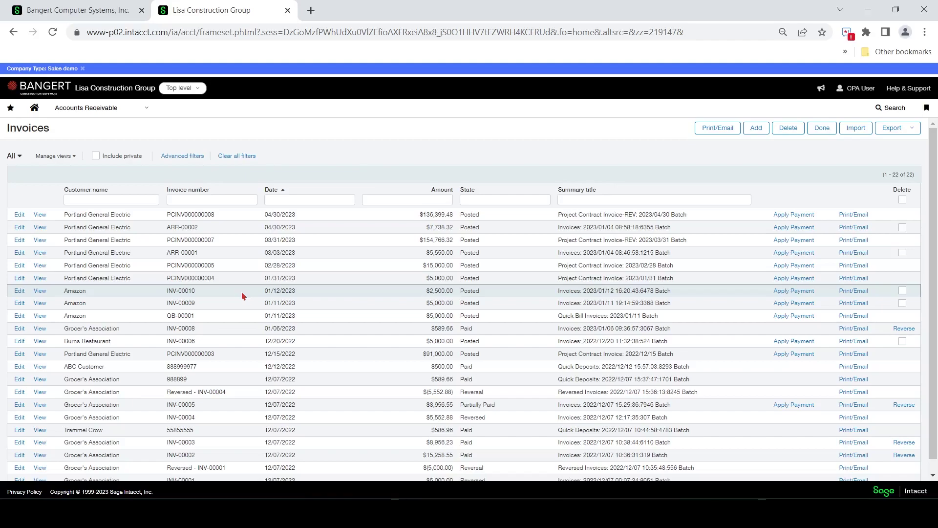
Review INV-00010, including its GL postings debiting 1100 and crediting 4090 for 2,500.00.
left_click(44, 292)
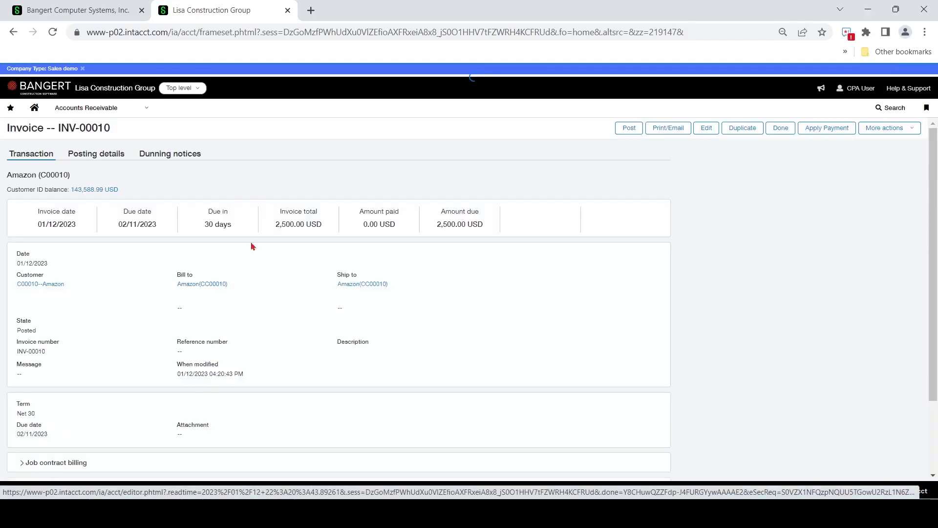
left_click(95, 153)
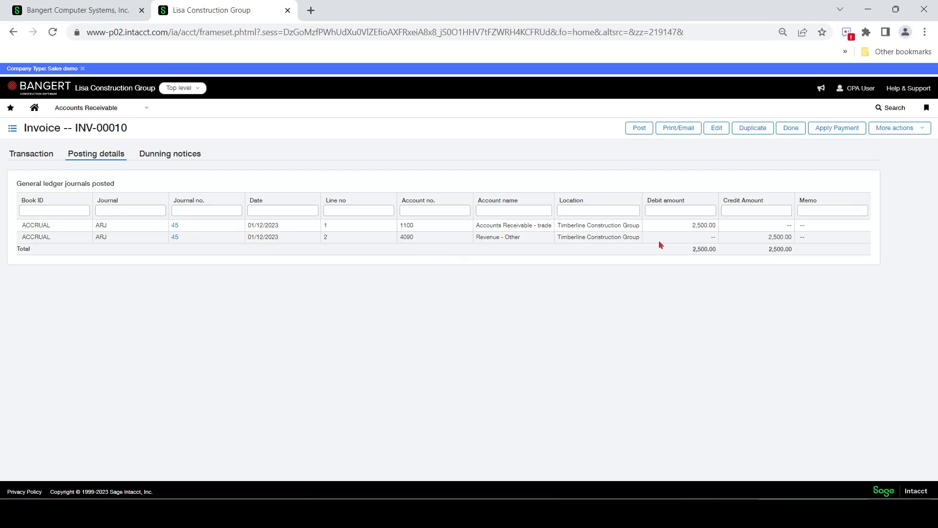
left_click(32, 153)
scroll(188, 348, "down", 2)
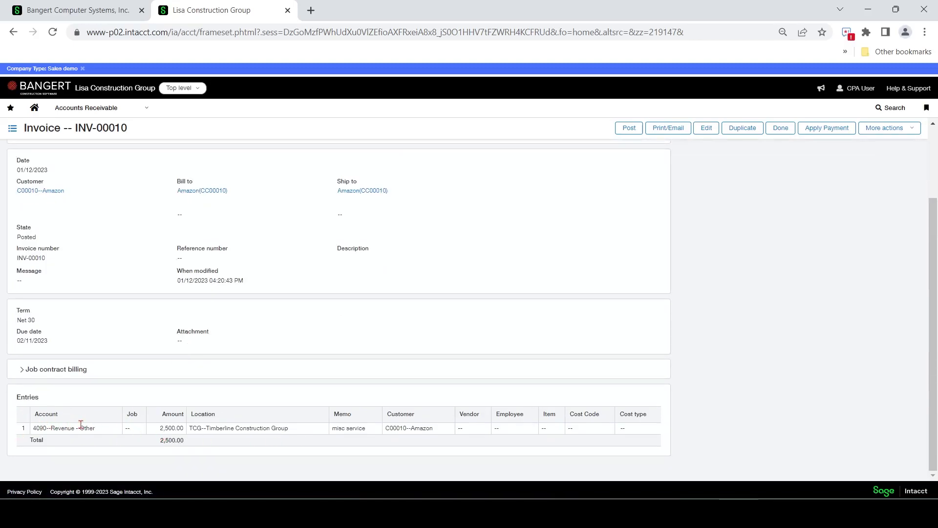
scroll(364, 348, "up", 2)
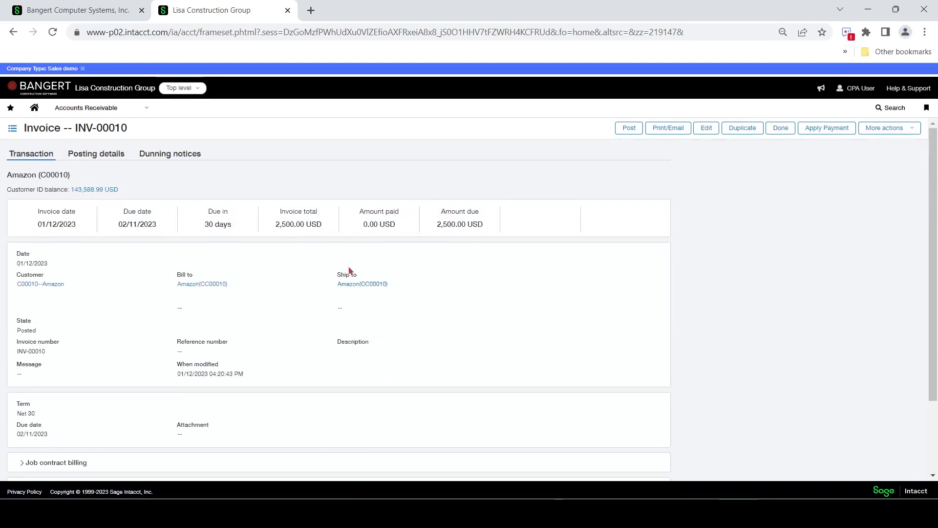
left_click(116, 108)
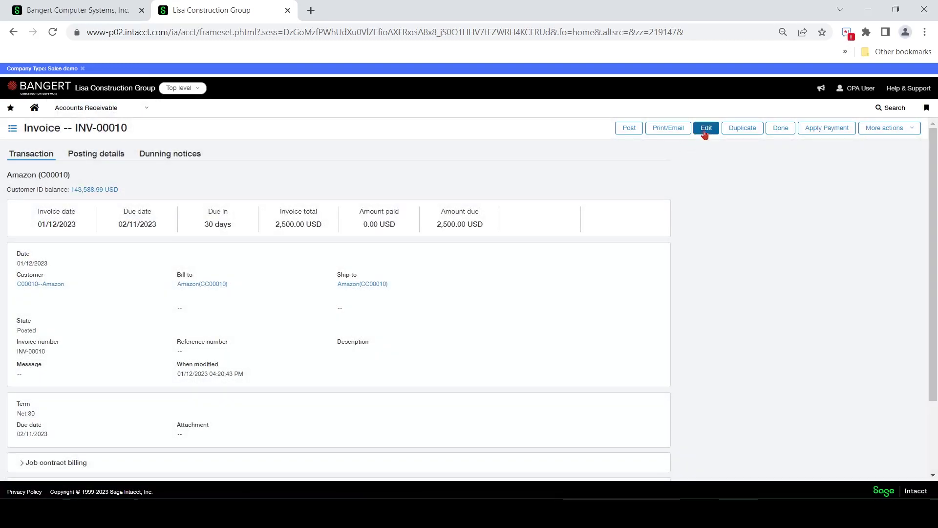
Edit INV-00010, change its line amount from 2,500.00 to 3,500.00, and repost.
left_click(706, 128)
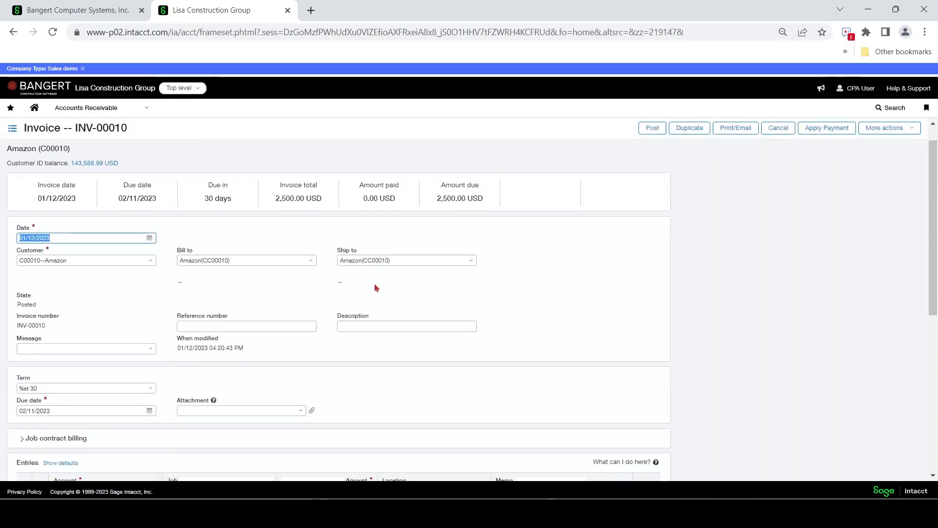
scroll(362, 286, "down", 5)
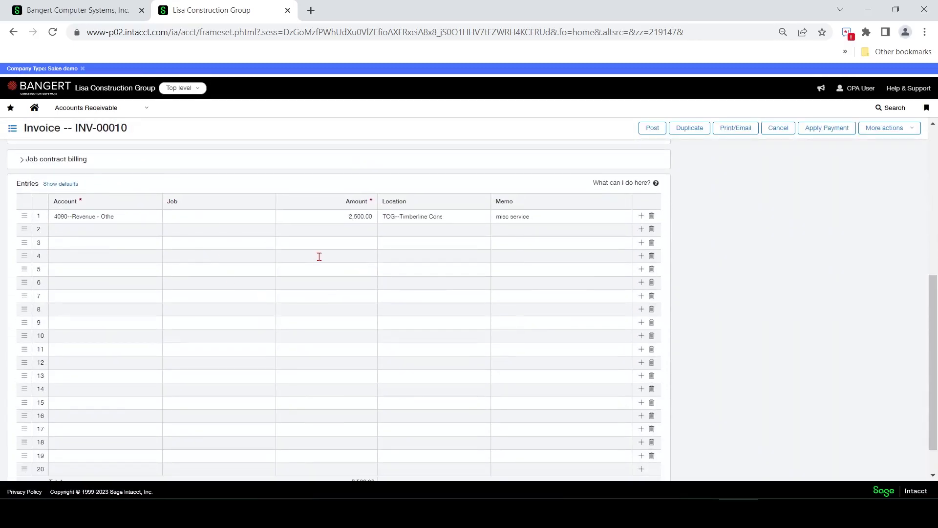
scroll(315, 264, "up", 3)
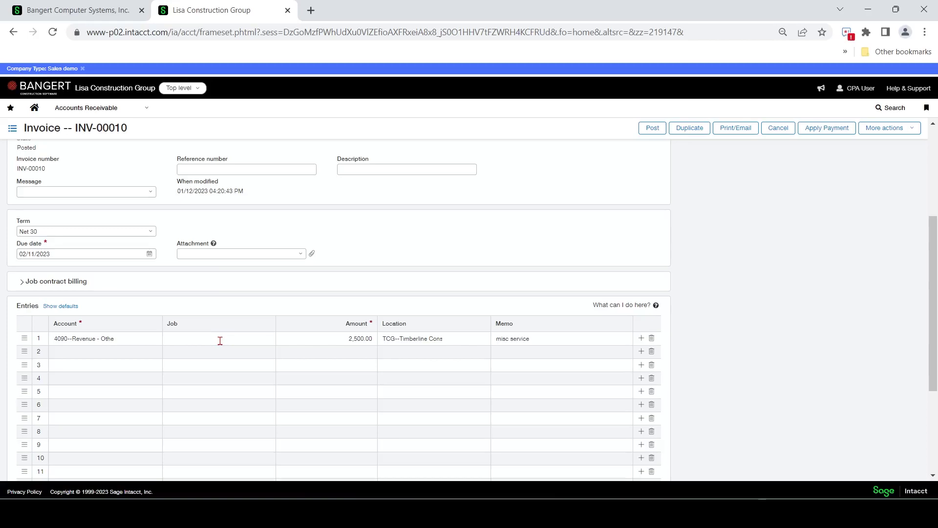
left_click(341, 338)
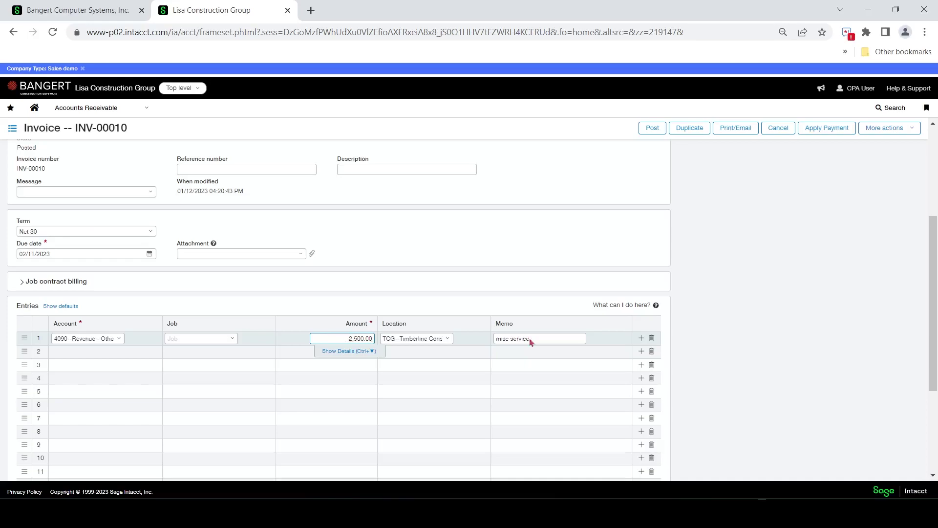
key("ctrl+a")
type("3")
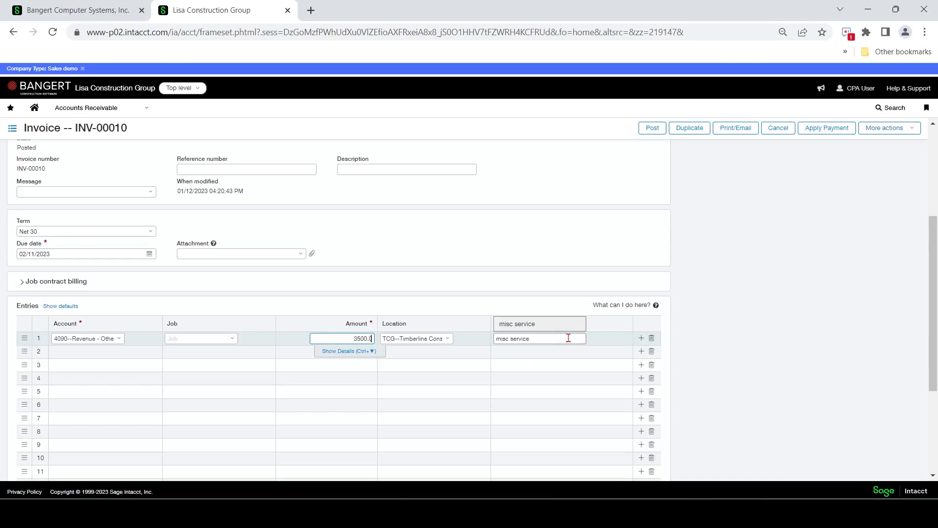
left_click(217, 341)
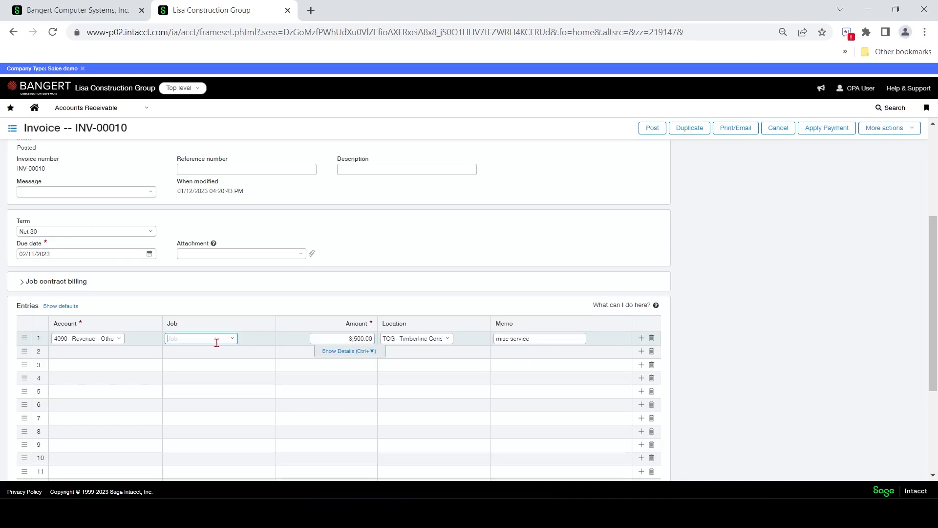
left_click(650, 128)
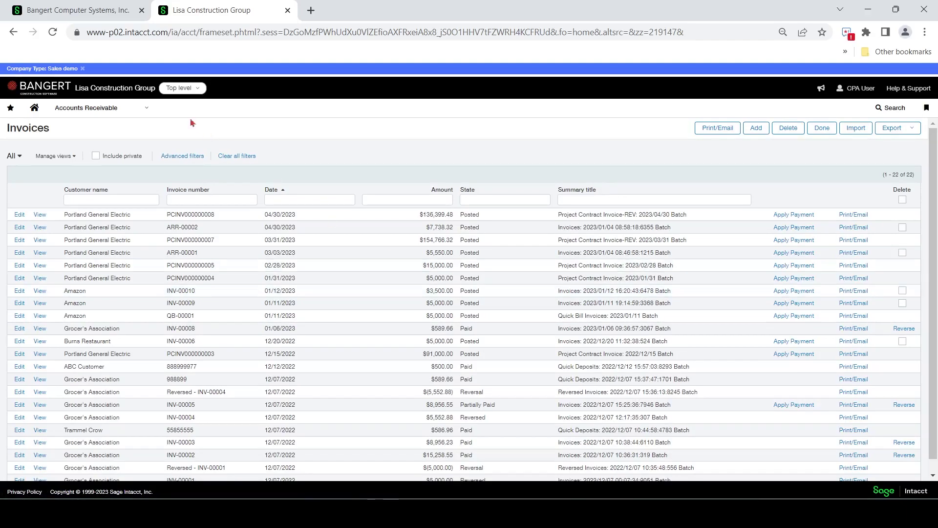
Start a new invoice from Order Entry > Quick Bill Invoices.
left_click(88, 108)
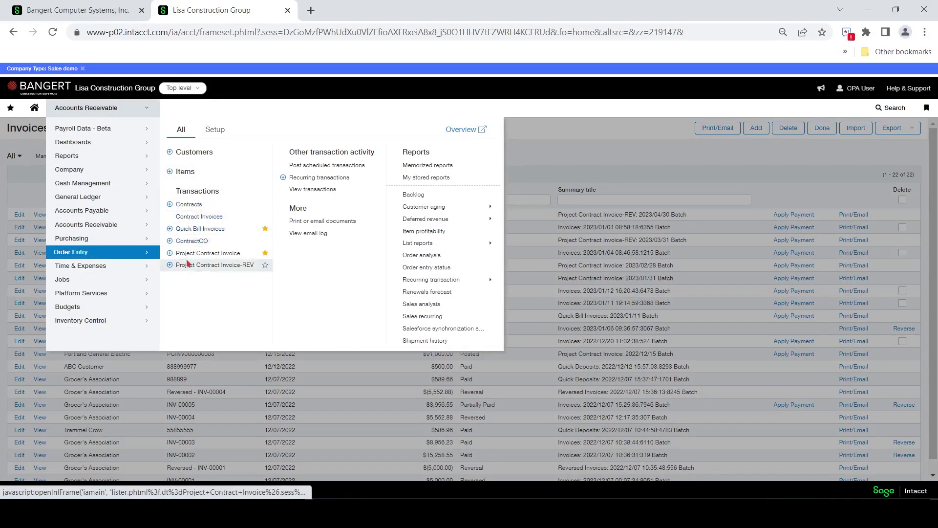
left_click(209, 230)
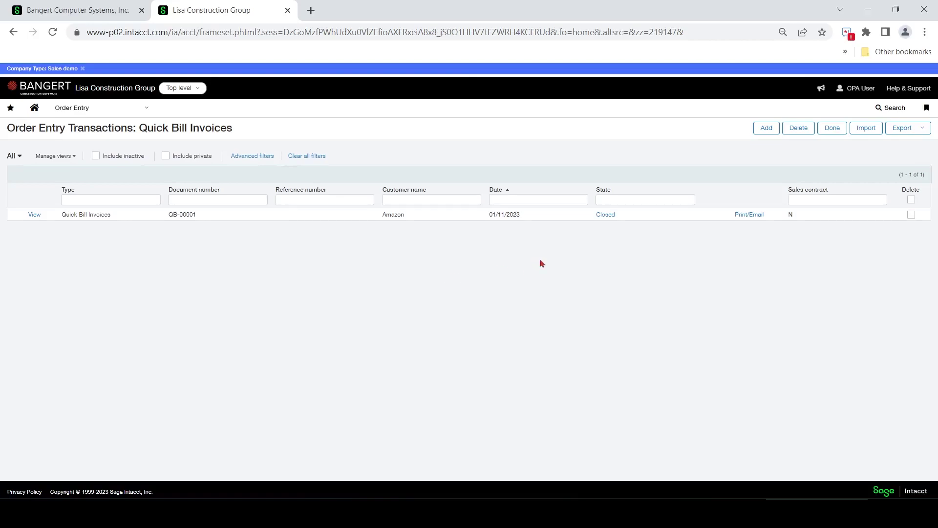
left_click(766, 127)
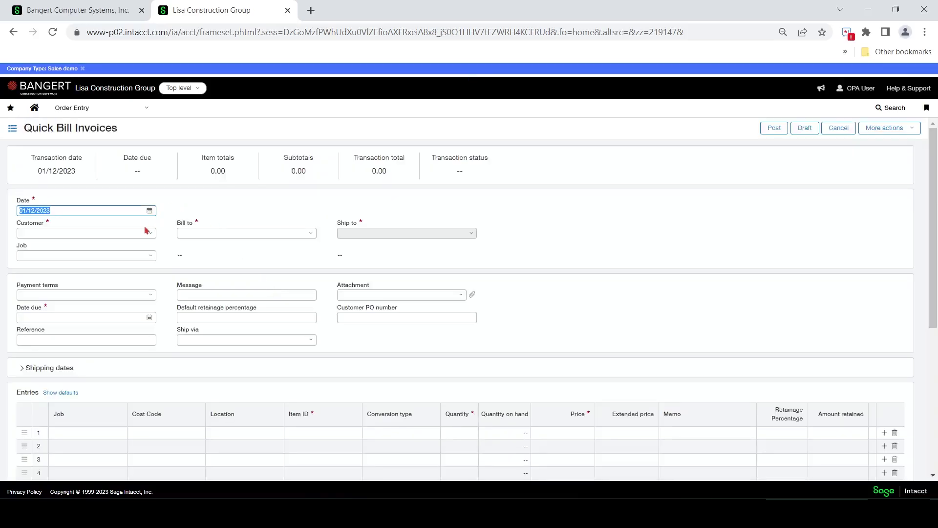
Choose C100--Grocer's Association as the Quick Bill invoice's customer.
left_click(151, 233)
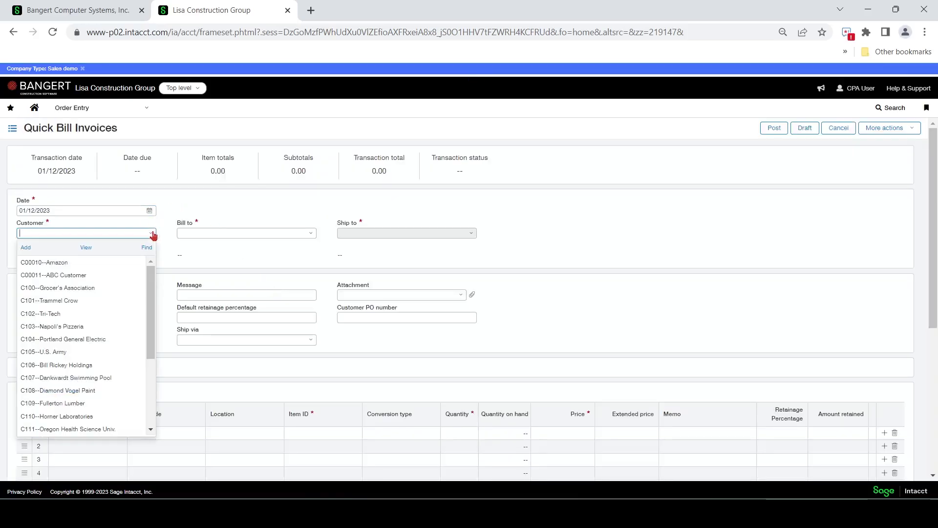
left_click(109, 288)
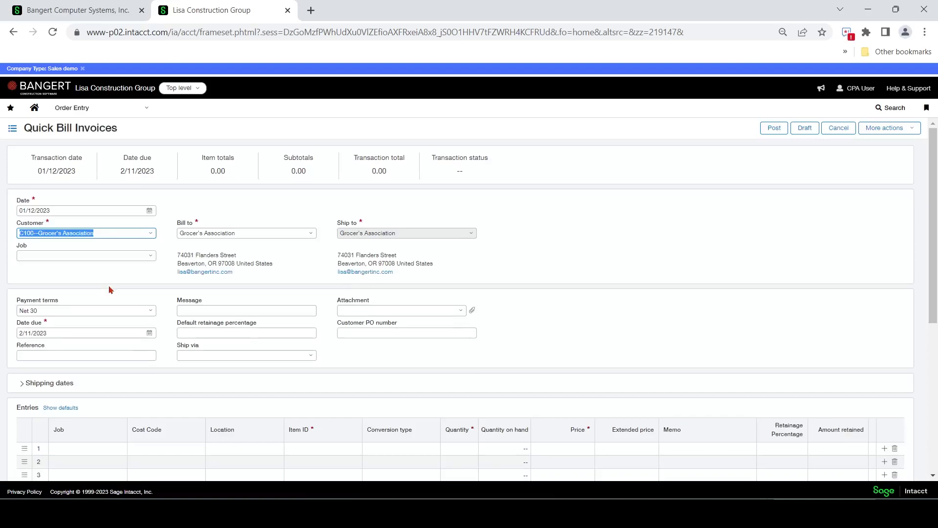
left_click(74, 257)
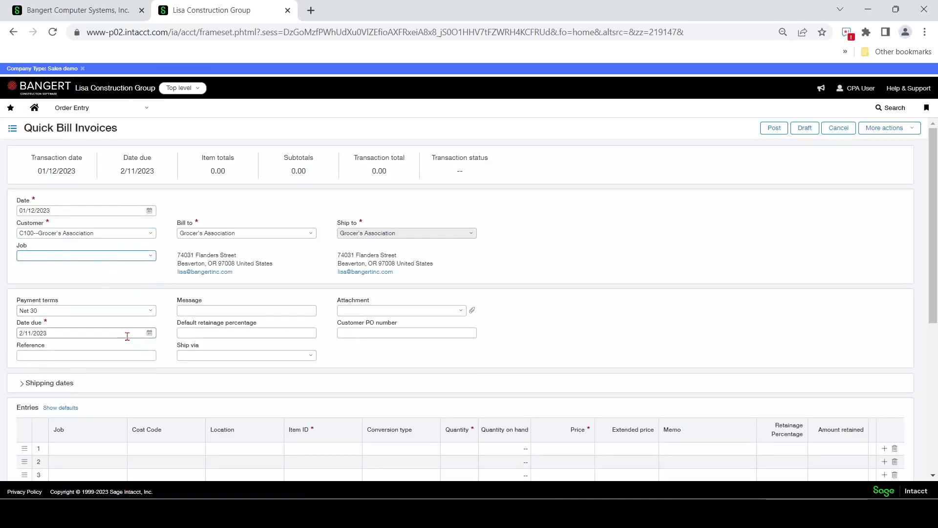
scroll(127, 336, "down", 1)
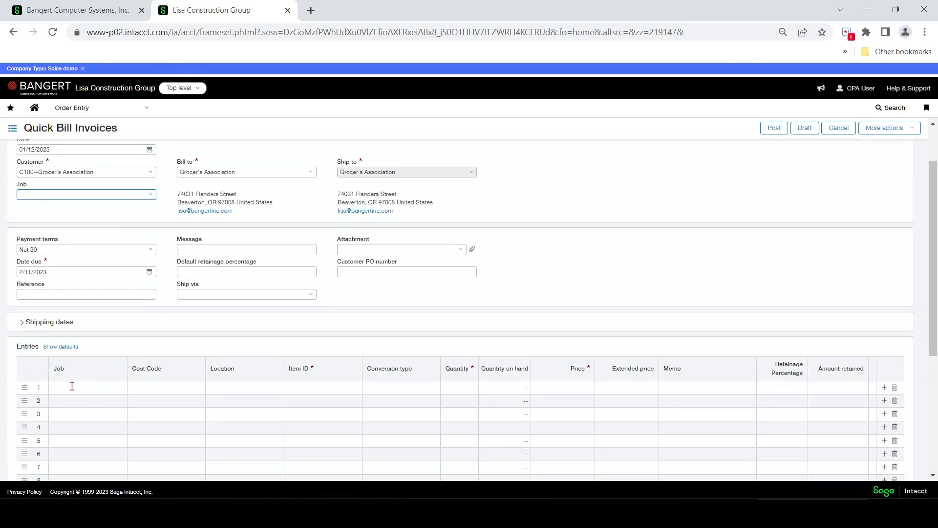
Set the first entry line's item ID to Other--Other.
left_click(355, 390)
left_click(354, 389)
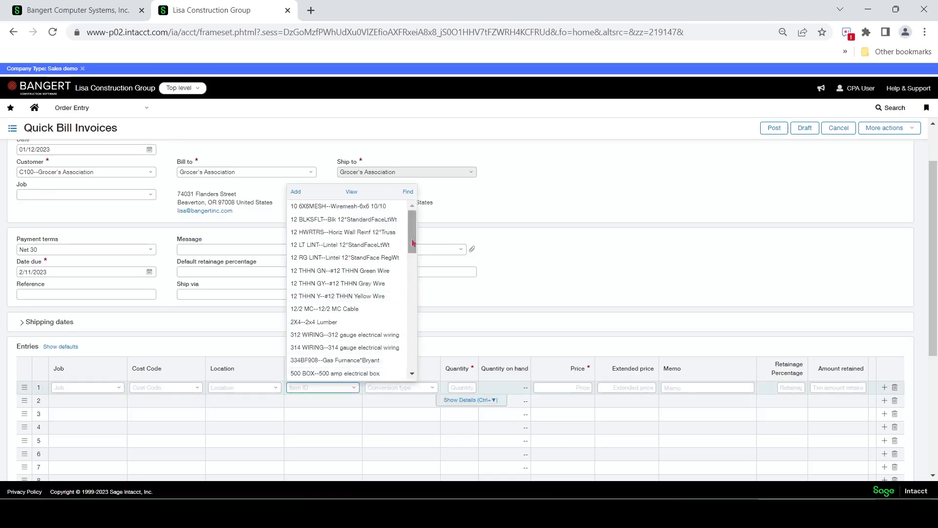
left_click_drag(414, 230, 418, 367)
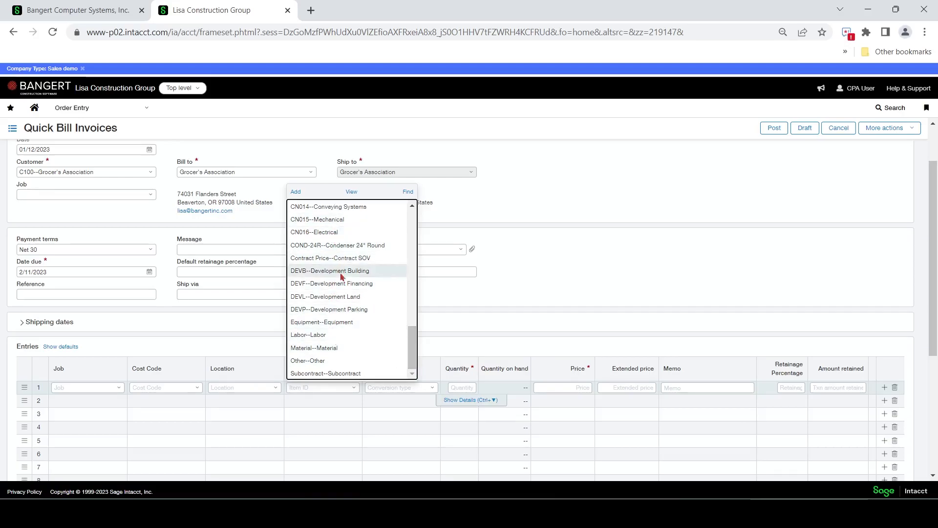
left_click(335, 362)
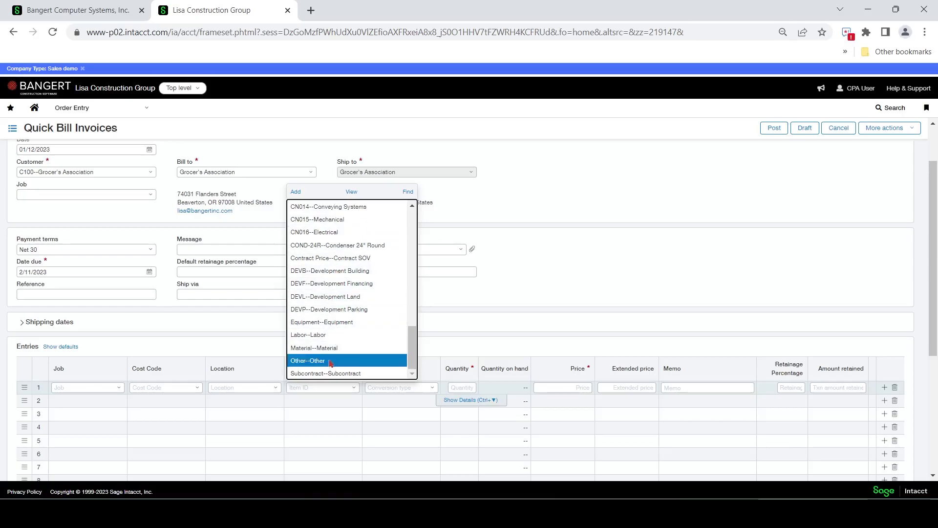
left_click(316, 364)
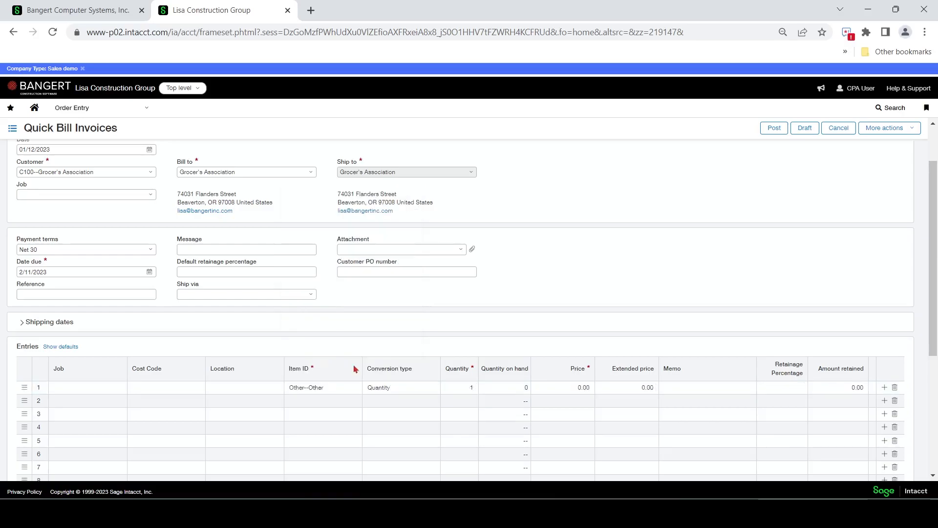
Give the line conversion type Price, price 300, and location TCG--Timberline Construction Group.
left_click(332, 385)
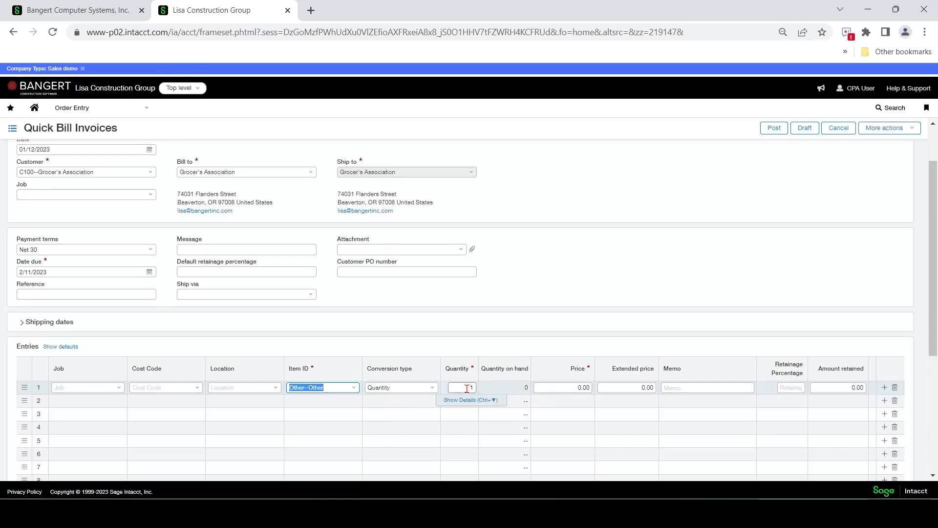
left_click(432, 387)
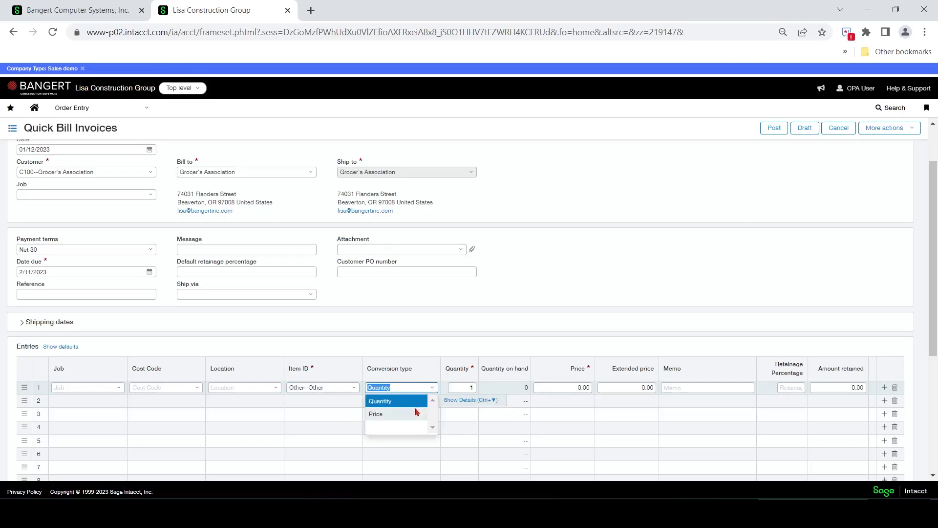
left_click(406, 414)
left_click(568, 387)
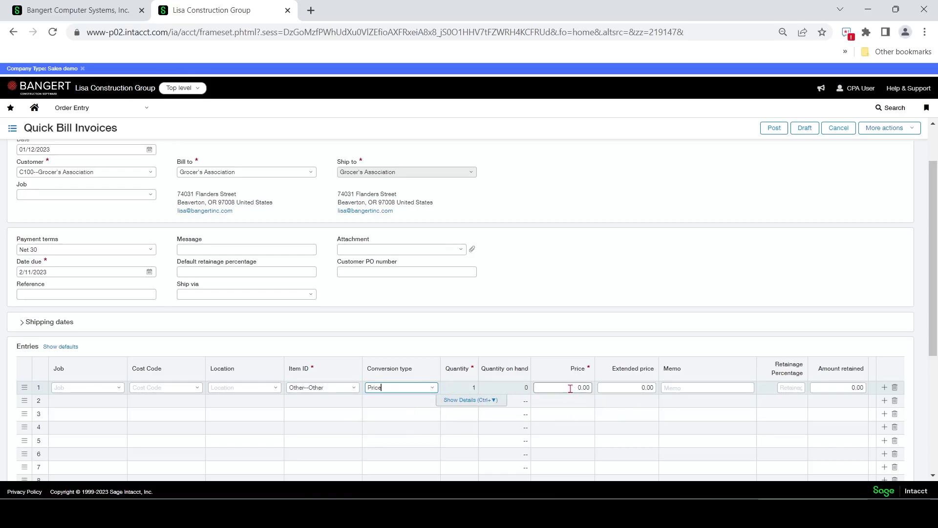
type("300")
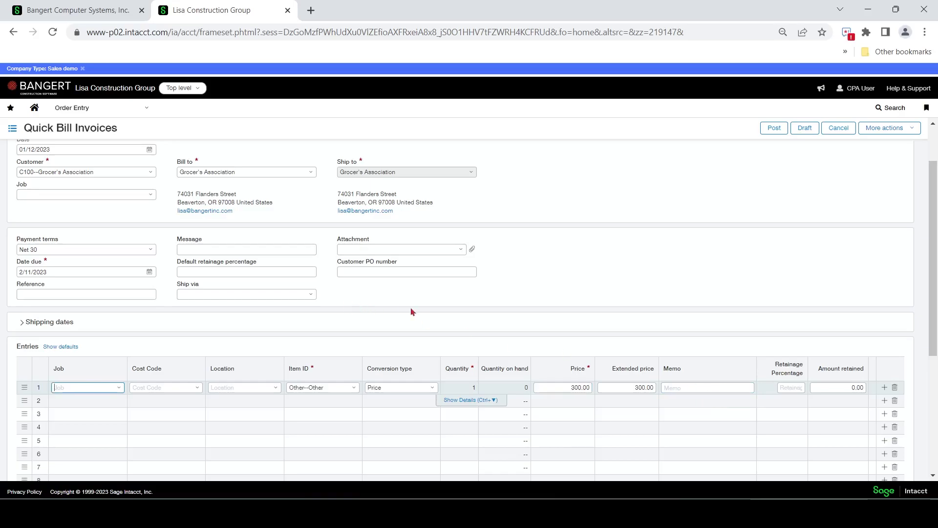
scroll(352, 312, "up", 1)
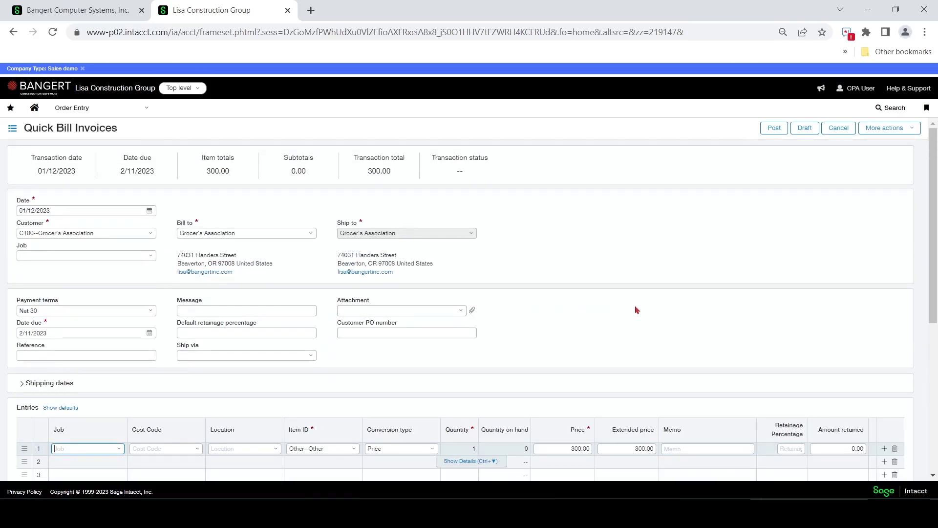
scroll(131, 338, "down", 2)
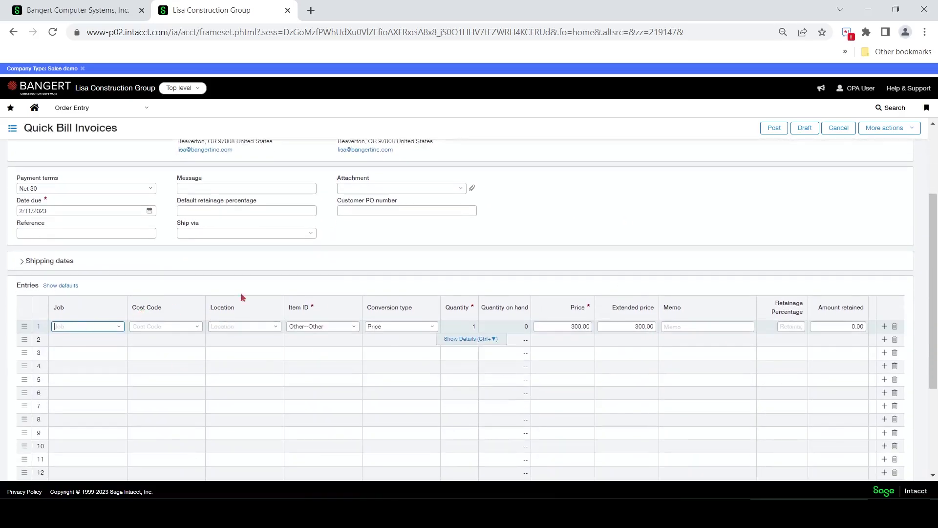
left_click(275, 327)
left_click(276, 397)
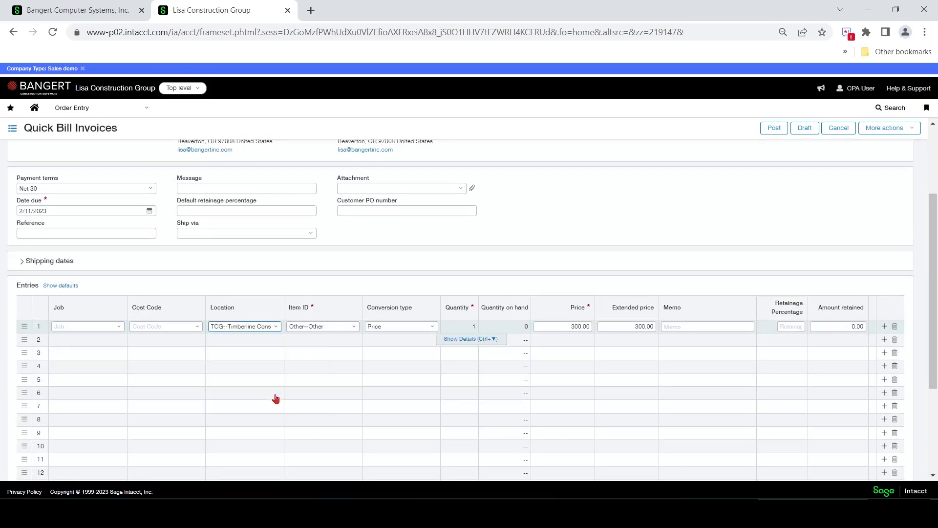
Post the Grocer's Association Quick Bill invoice.
left_click(774, 129)
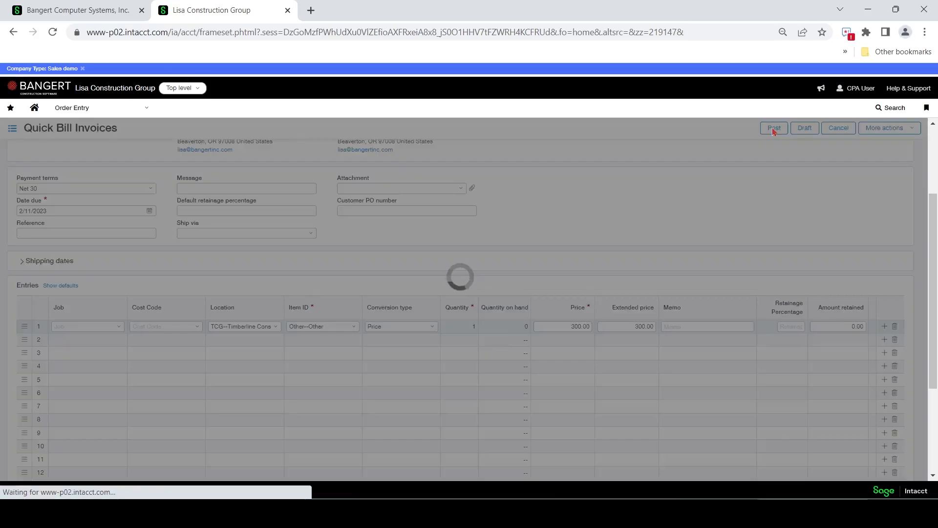